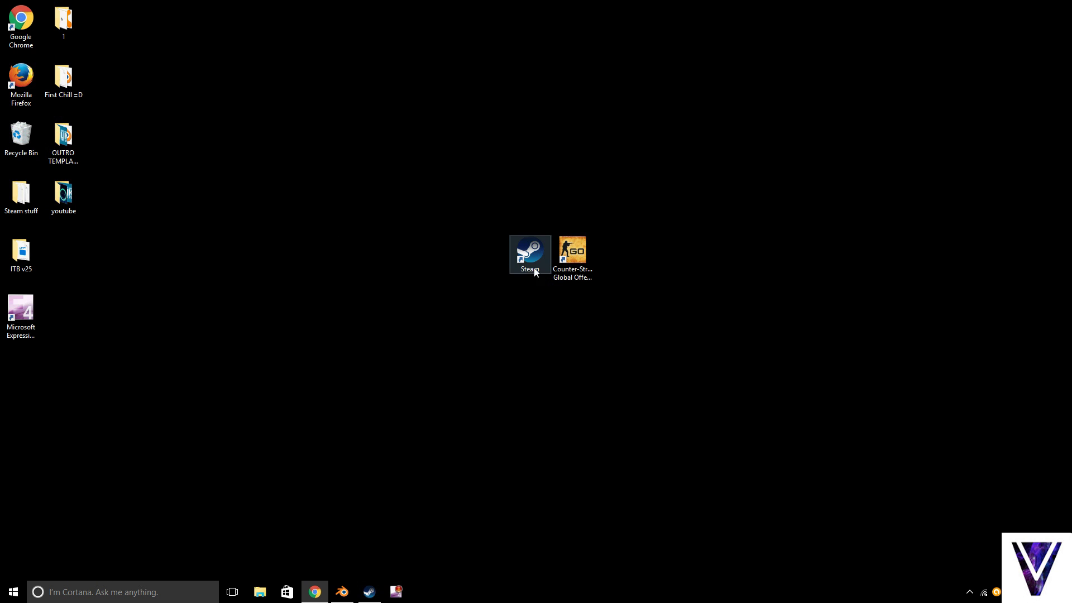
# Drag the Steam and CS:GO desktop shortcuts together to a spot higher on the desktop
pyautogui.moveTo(504, 254); pyautogui.dragTo(474, 189)
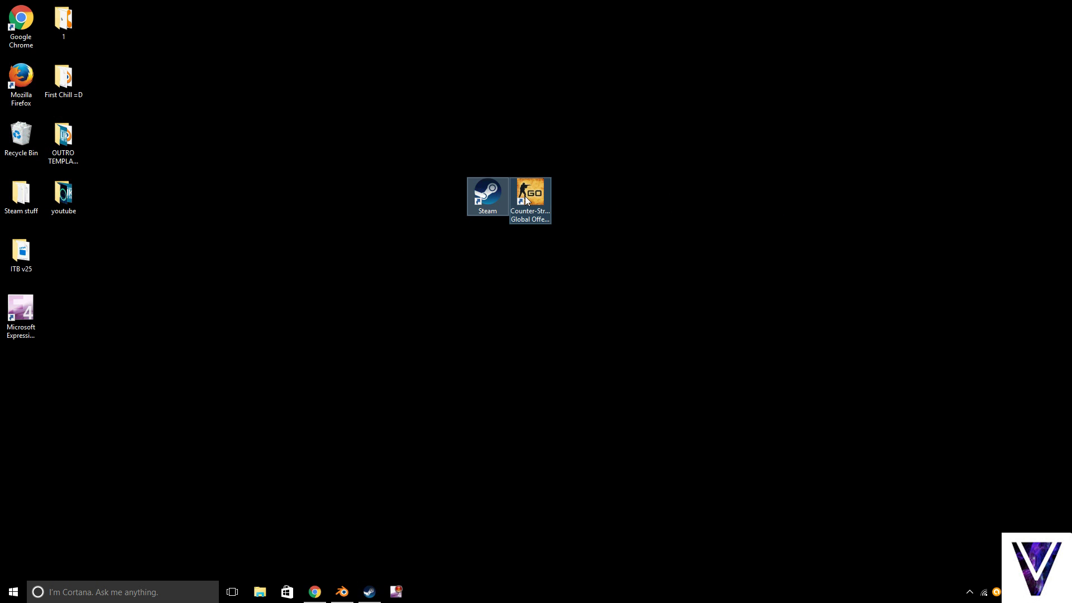
# Launch Steam from its shortcut, maximize the window, and open Steam > Settings
pyautogui.doubleClick(493, 189)
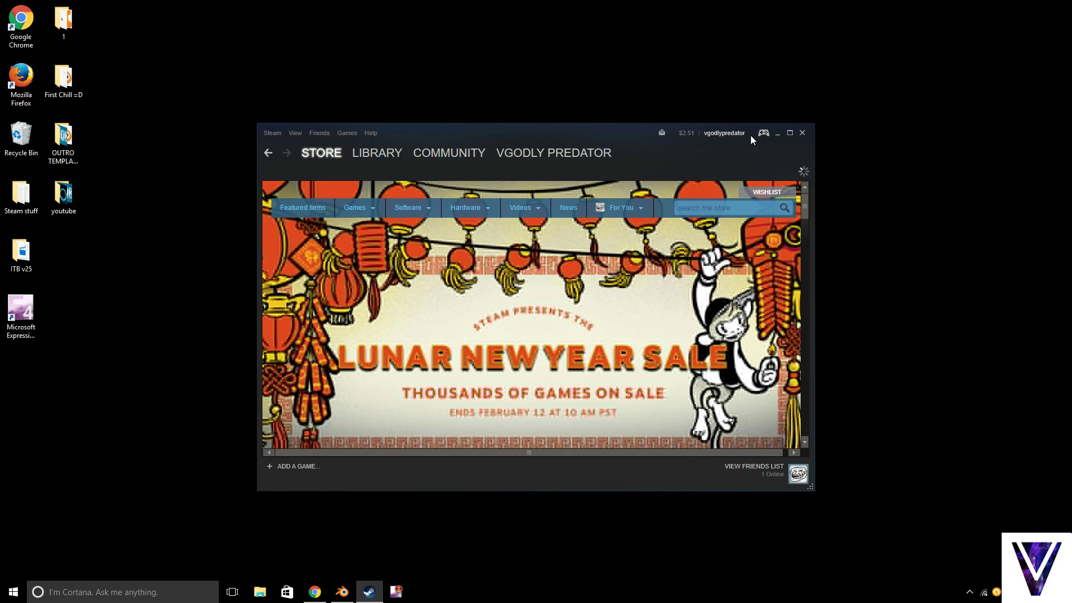
pyautogui.click(789, 132)
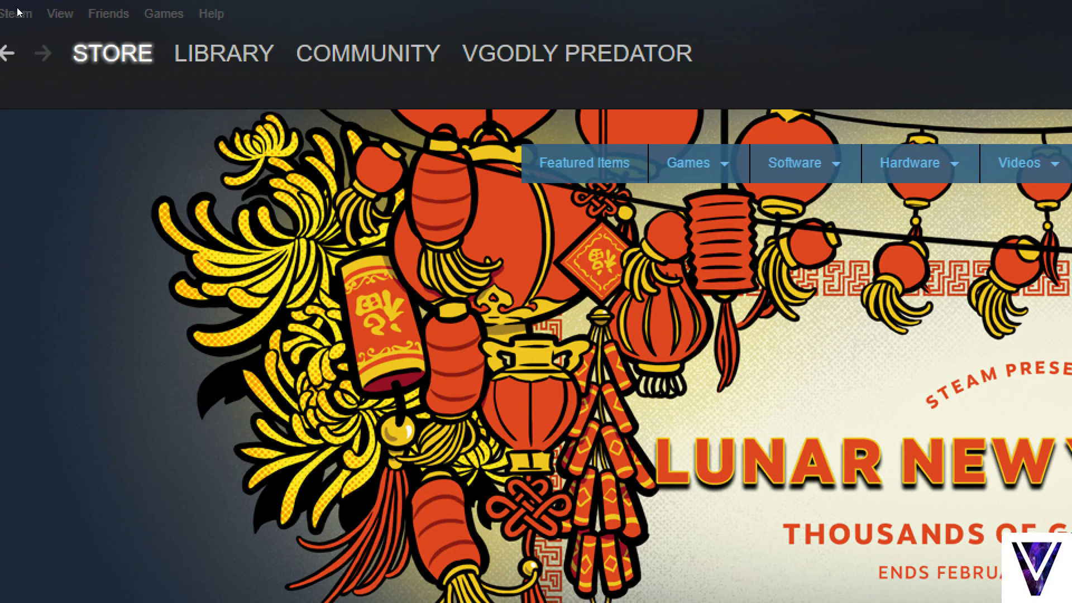
pyautogui.click(17, 12)
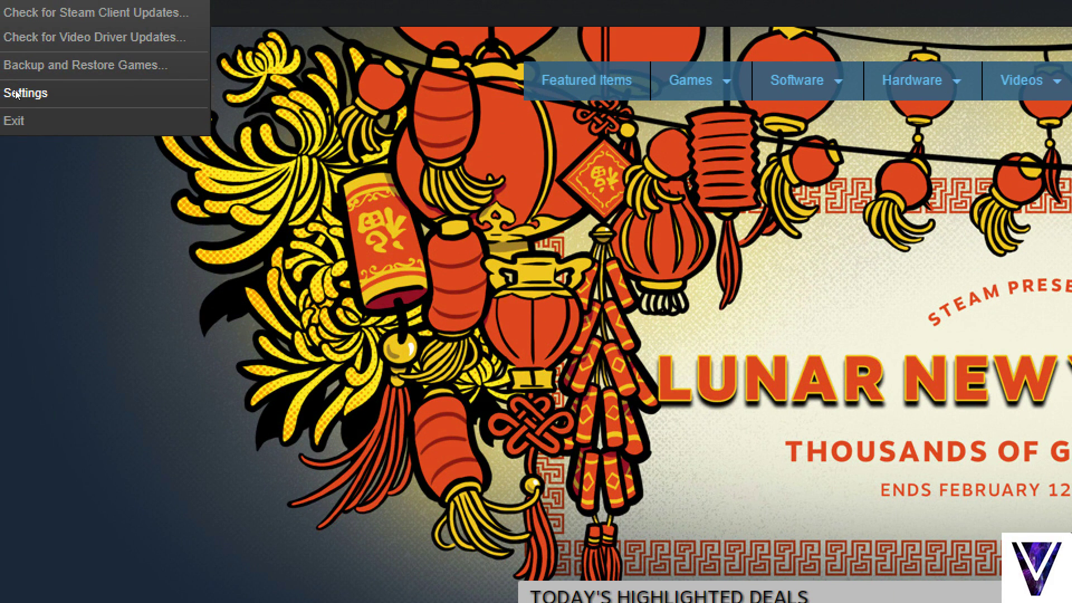
pyautogui.click(17, 94)
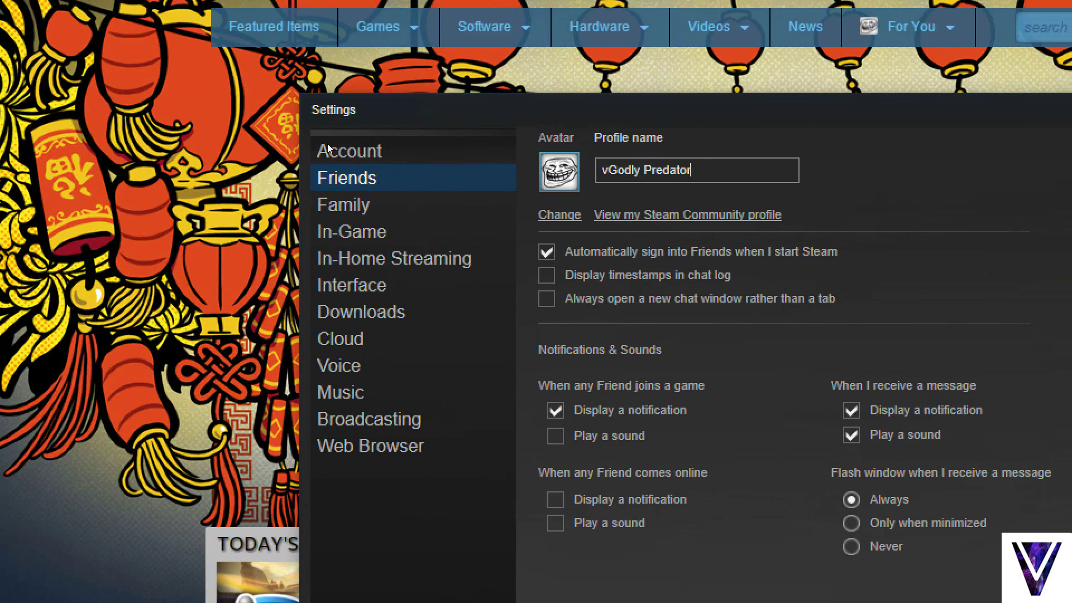
# View the Account page, then the Friends page with the current avatar and profile name
pyautogui.click(329, 151)
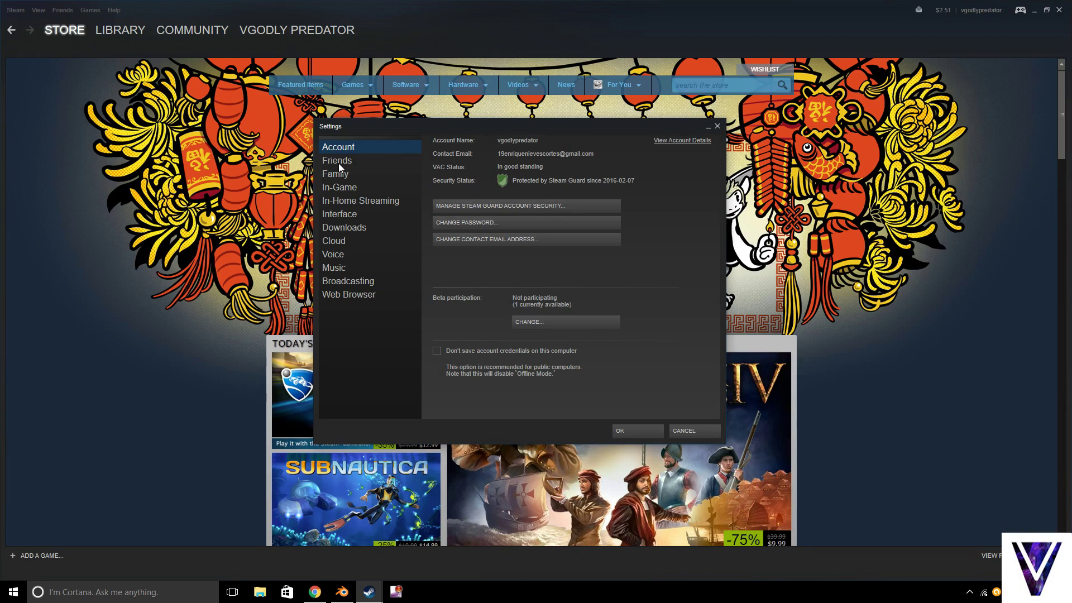
pyautogui.click(338, 161)
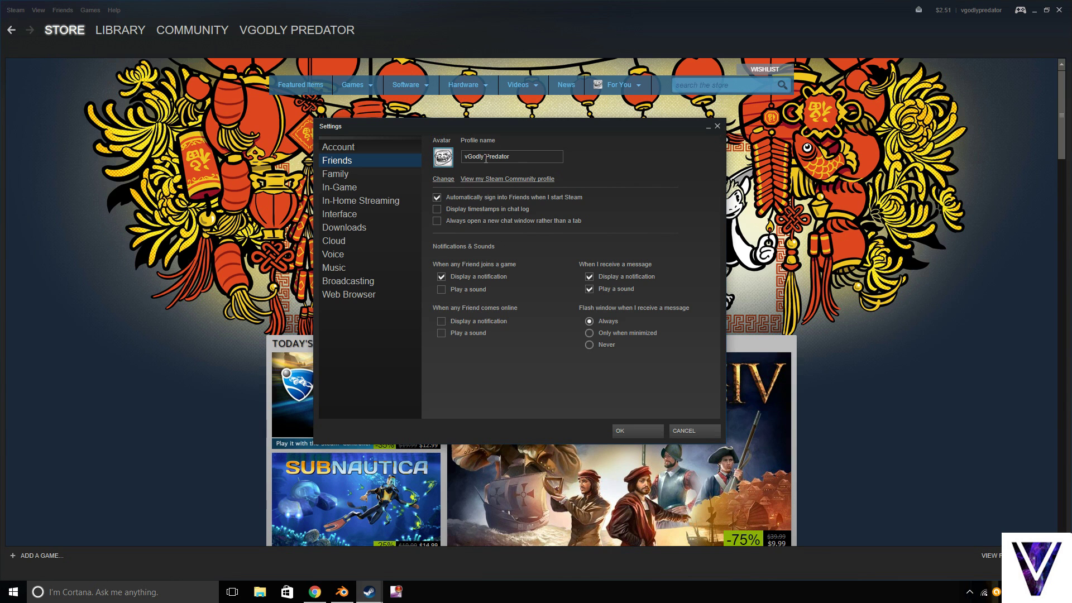
# Open the Edit Profile page and replace the profile name with 'fgkjeilliwHLUHEGL'
pyautogui.click(443, 180)
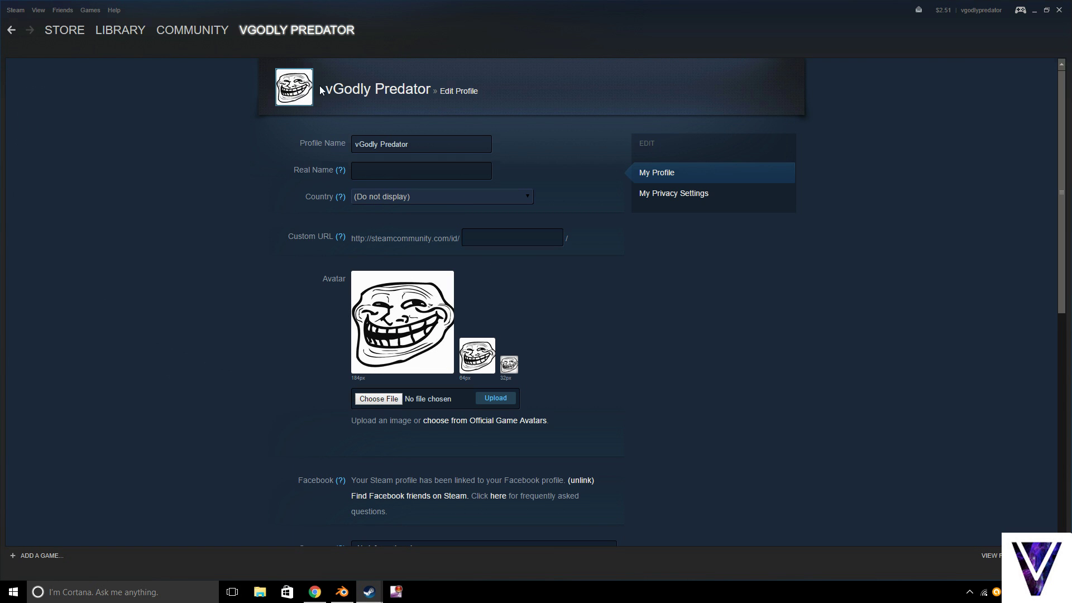
pyautogui.moveTo(435, 151); pyautogui.dragTo(271, 146)
pyautogui.press('BackSpace')
pyautogui.write('LUHEGL')
pyautogui.moveTo(276, 167); pyautogui.dragTo(348, 169)
pyautogui.click(287, 173)
pyautogui.moveTo(304, 201); pyautogui.dragTo(430, 202)
pyautogui.click(429, 201)
pyautogui.scroll(-20, 438, 262)
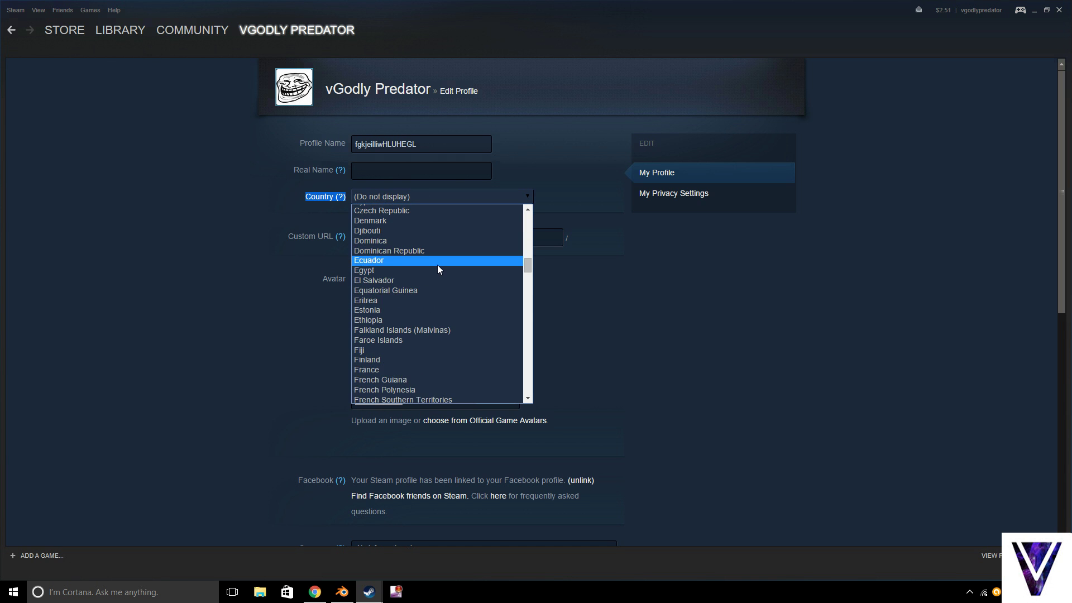
pyautogui.scroll(-20, 438, 262)
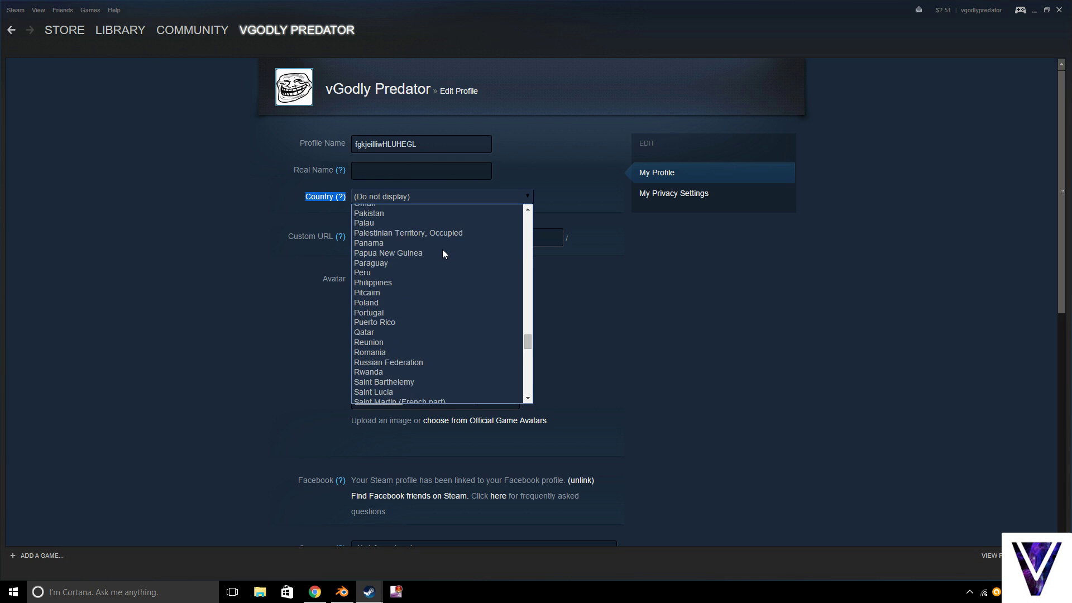
pyautogui.scroll(20, 441, 247)
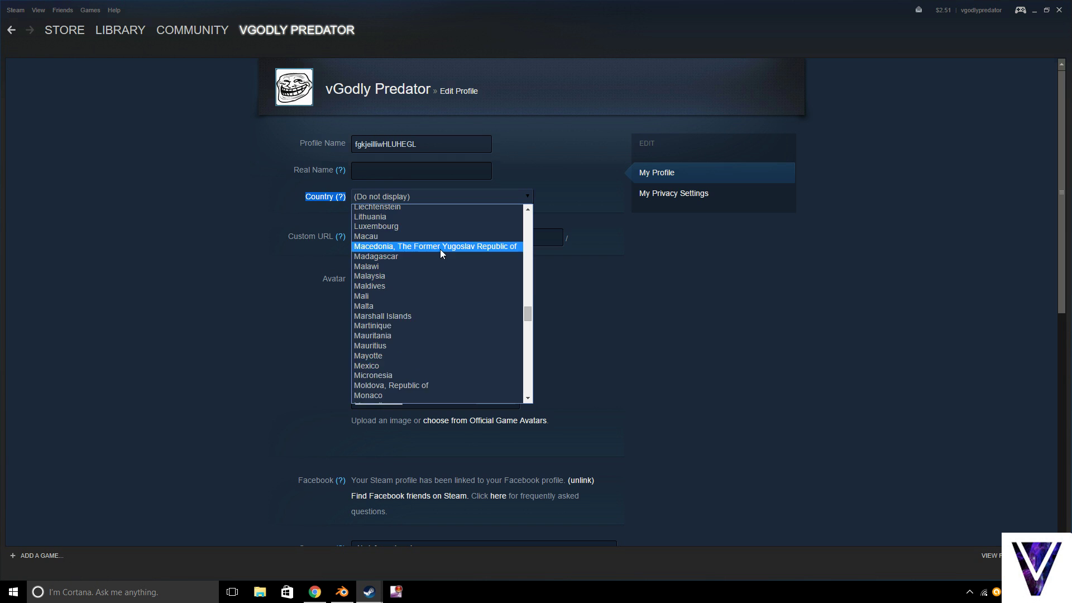
pyautogui.click(249, 308)
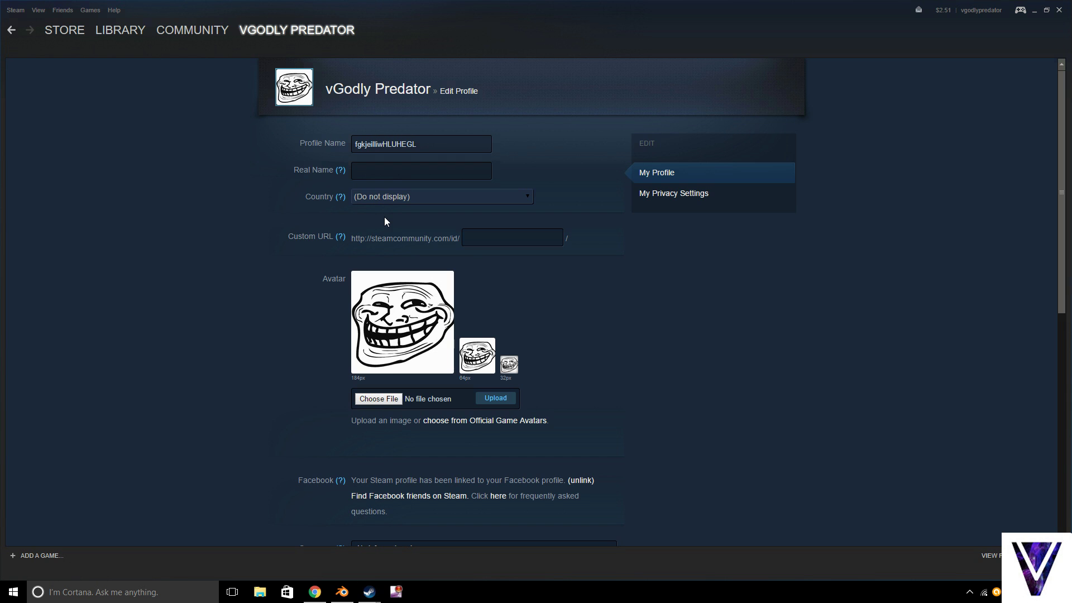
# Upload the open-mouthed LOL face picture (decoratio..._big.jpg) as the new avatar
pyautogui.click(281, 206)
pyautogui.click(379, 399)
pyautogui.click(522, 9)
pyautogui.click(378, 398)
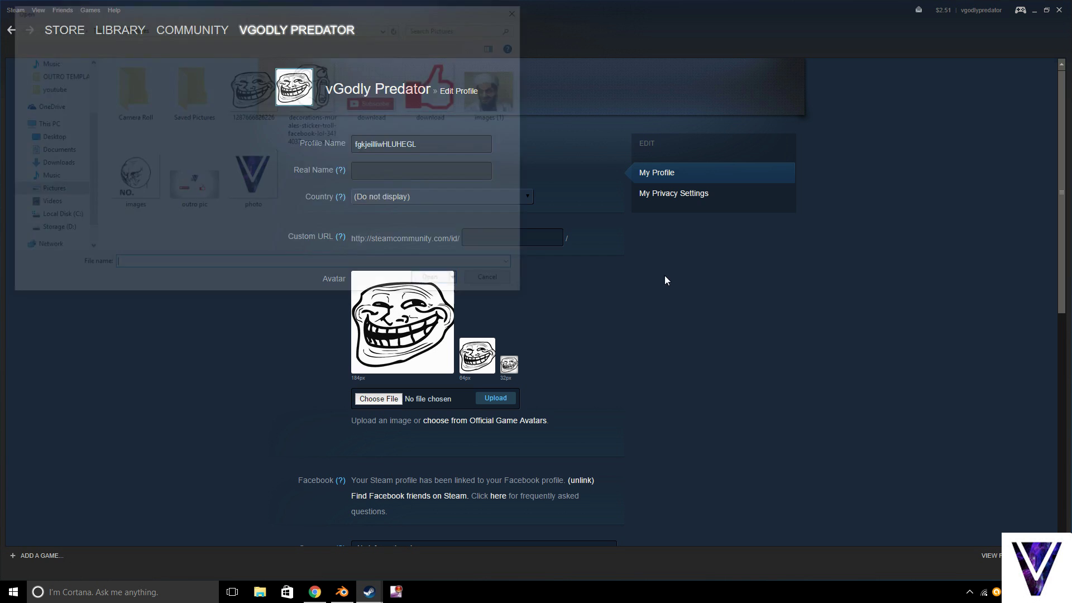
pyautogui.click(308, 100)
pyautogui.click(437, 282)
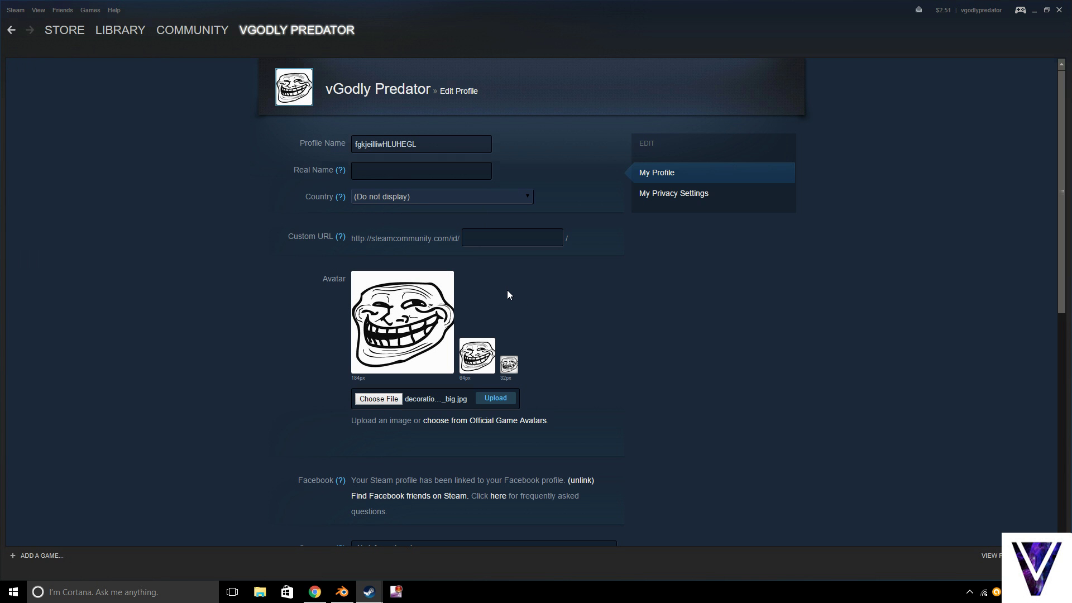
pyautogui.click(495, 398)
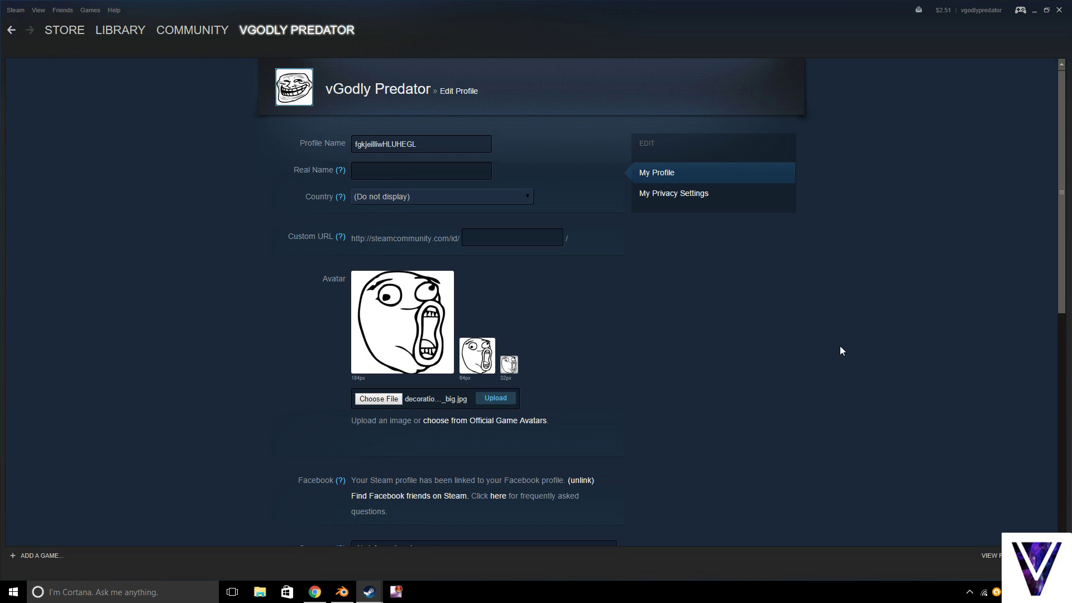
# Bring up the featured-badge picker further down the Edit Profile page
pyautogui.scroll(-5, 689, 399)
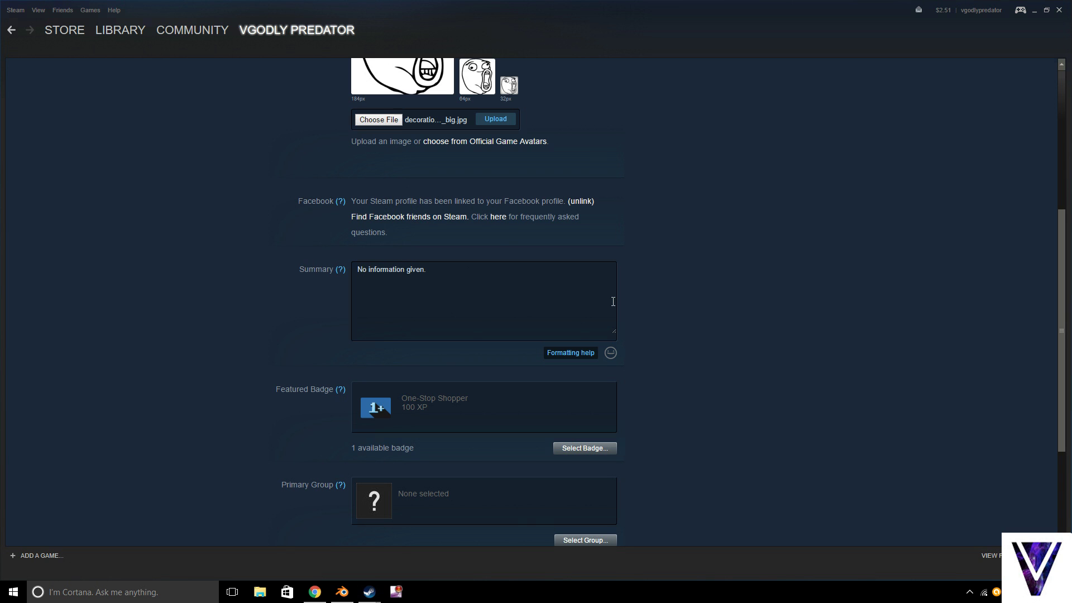
pyautogui.tripleClick(331, 274)
pyautogui.click(276, 277)
pyautogui.scroll(-1, 362, 405)
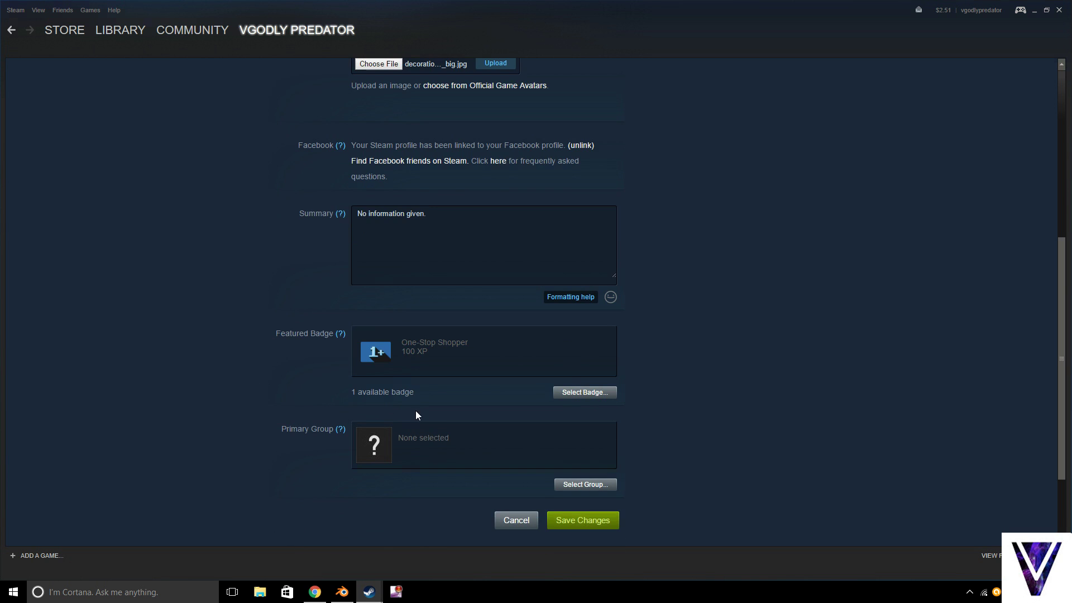
pyautogui.click(582, 393)
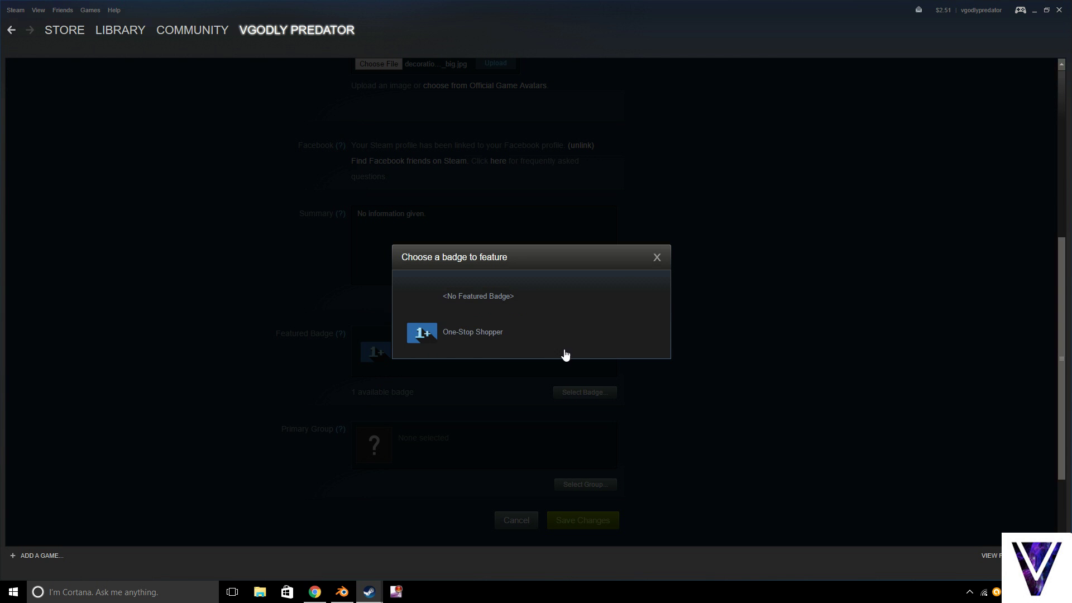
# Close the badge picker, keeping One-Stop Shopper (100 XP) as the featured badge
pyautogui.click(657, 258)
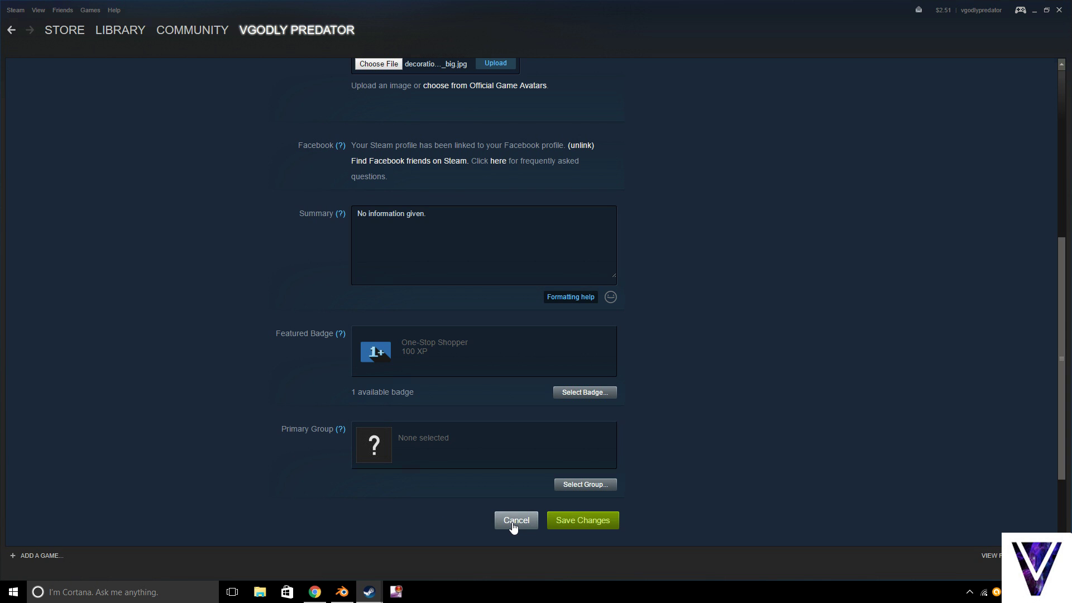
# Save the profile changes, dismiss the email notice, and check the new name in Settings
pyautogui.click(582, 530)
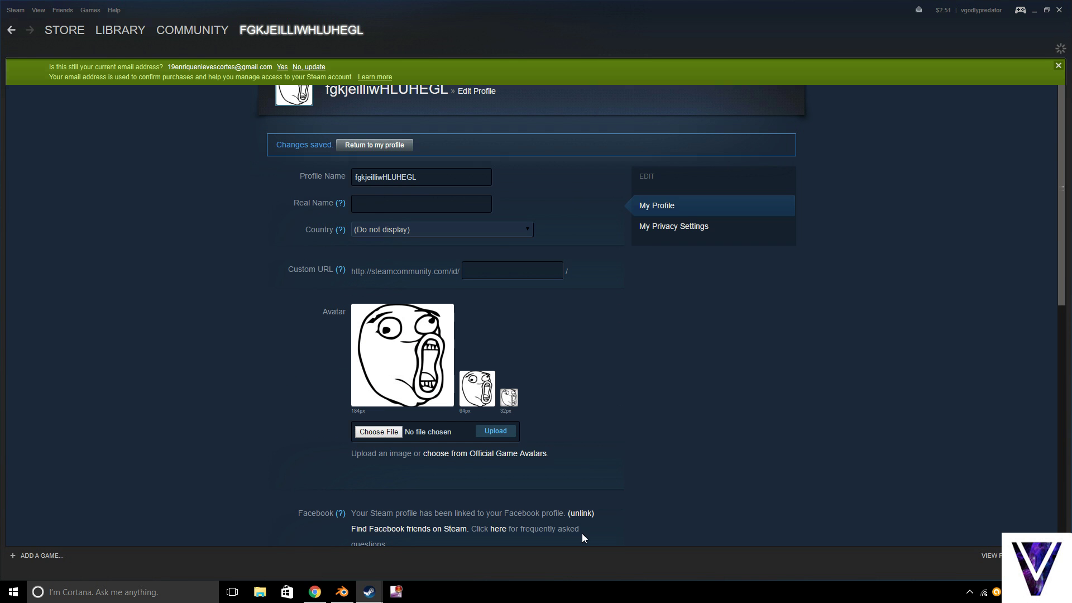
pyautogui.click(1057, 66)
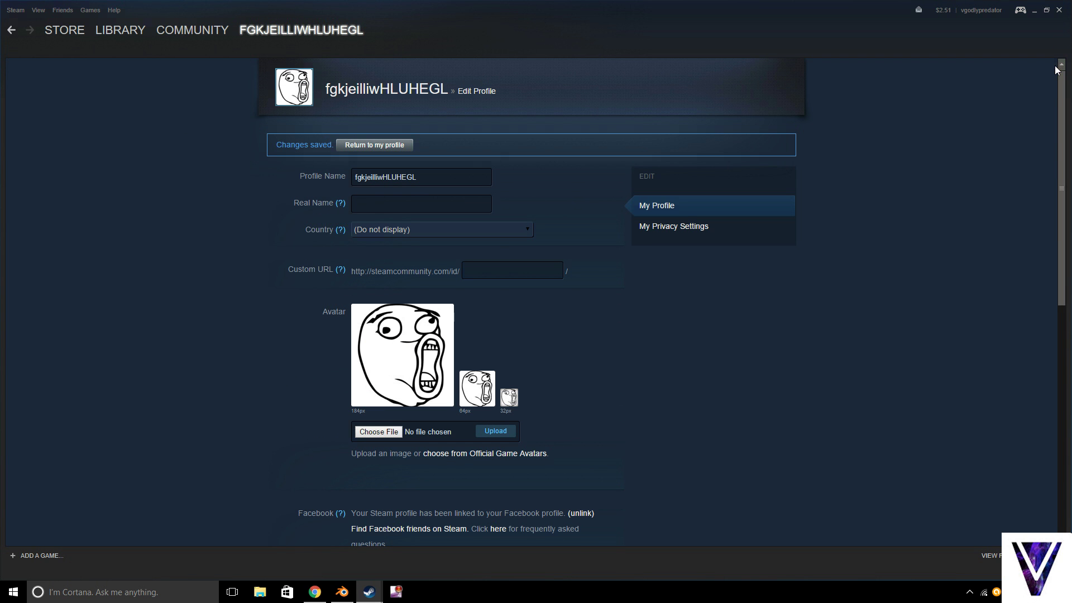
pyautogui.click(14, 10)
pyautogui.click(25, 88)
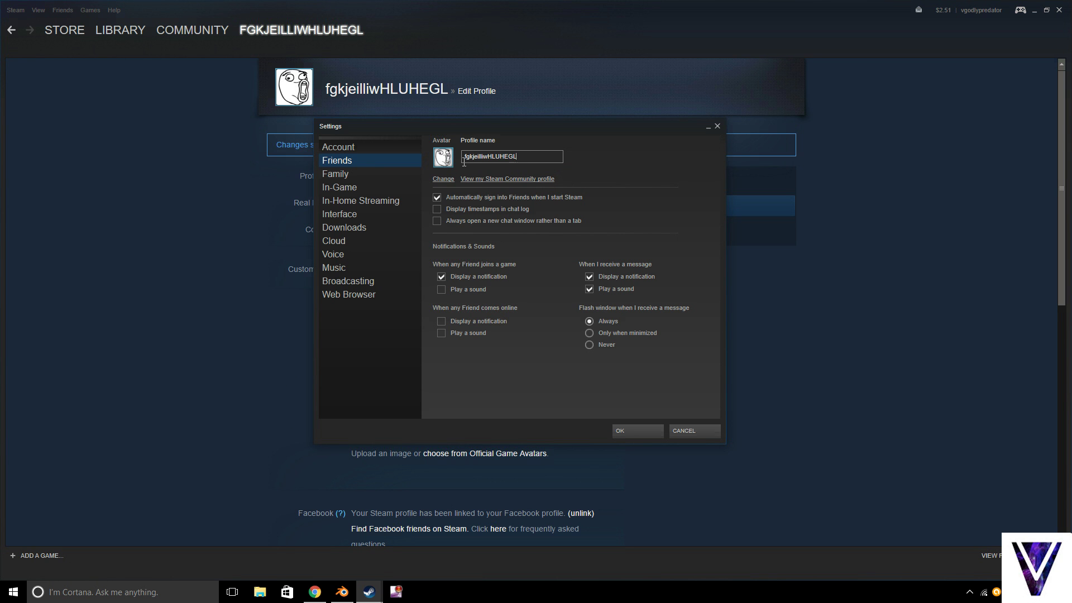
pyautogui.moveTo(518, 157); pyautogui.dragTo(452, 161)
pyautogui.click(441, 178)
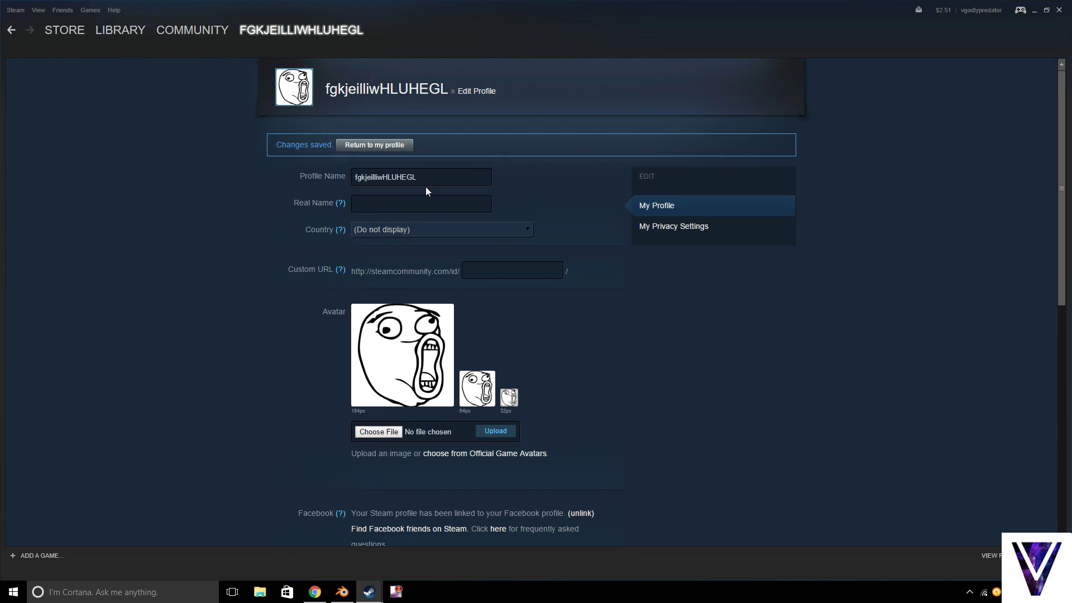
# Clear the profile name field and retype the original profile name
pyautogui.moveTo(425, 183); pyautogui.dragTo(142, 182)
pyautogui.press('BackSpace')
pyautogui.write('v')
pyautogui.write('v')
pyautogui.press('BackSpace')
pyautogui.write('VgOL')
pyautogui.press('BackSpace')
pyautogui.press('BackSpace')
pyautogui.press('BackSpace')
pyautogui.write('vGodly Predator')
# Save the restored profile name, leaving the country setting unchanged
pyautogui.click(406, 230)
pyautogui.scroll(-10, 404, 296)
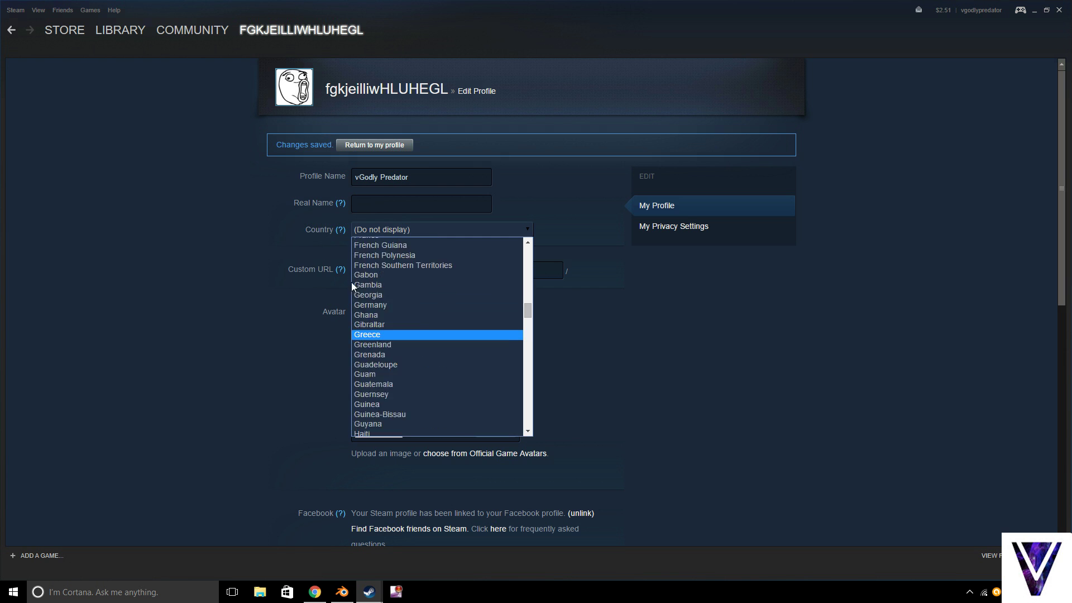
pyautogui.click(327, 316)
pyautogui.scroll(-8, 508, 323)
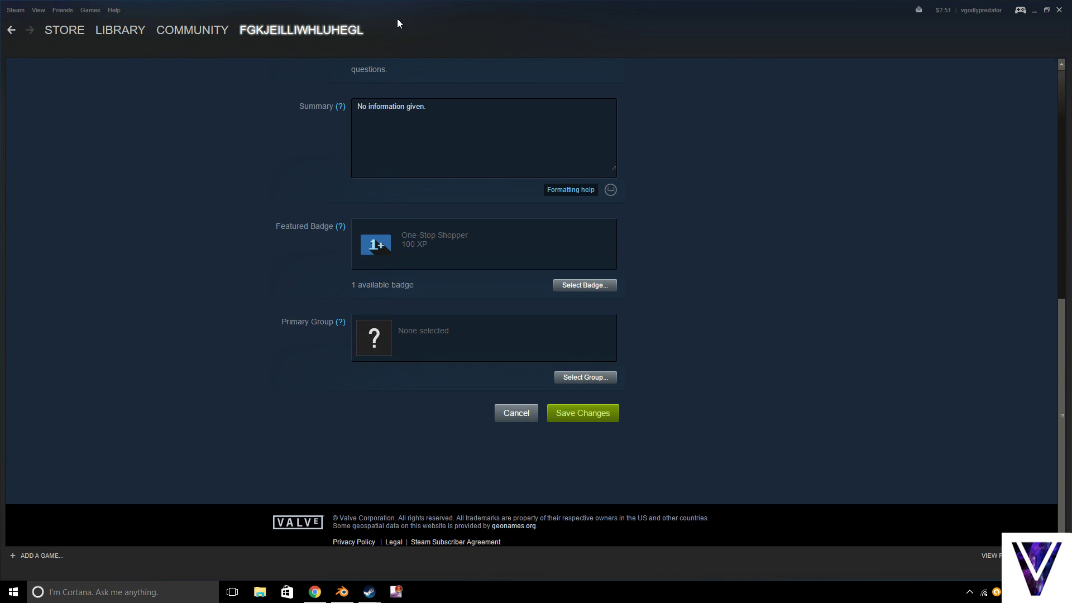
pyautogui.scroll(6, 408, 174)
pyautogui.scroll(-4, 570, 427)
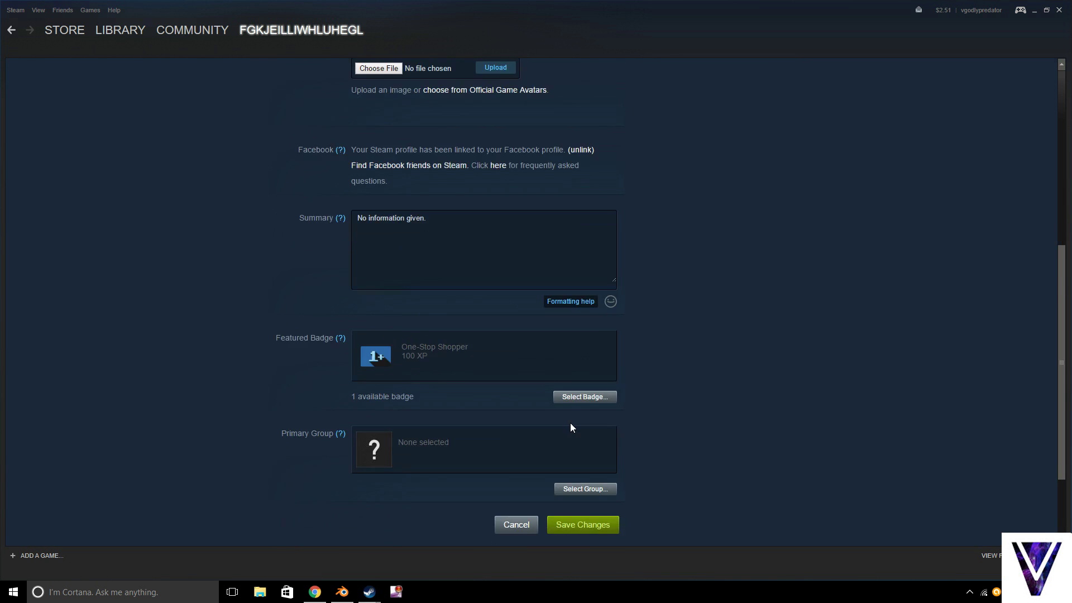
pyautogui.scroll(-2, 570, 428)
pyautogui.click(581, 412)
# Confirm the restored name in Steam Settings, then close the Steam window and Settings dialog
pyautogui.moveTo(56, 29)
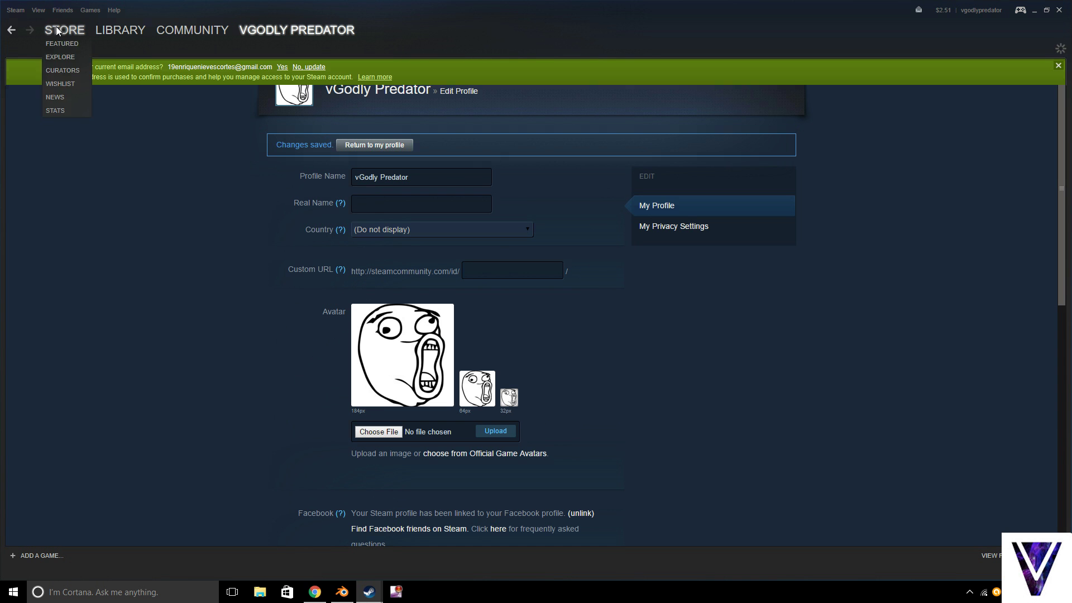
pyautogui.click(15, 10)
pyautogui.click(33, 102)
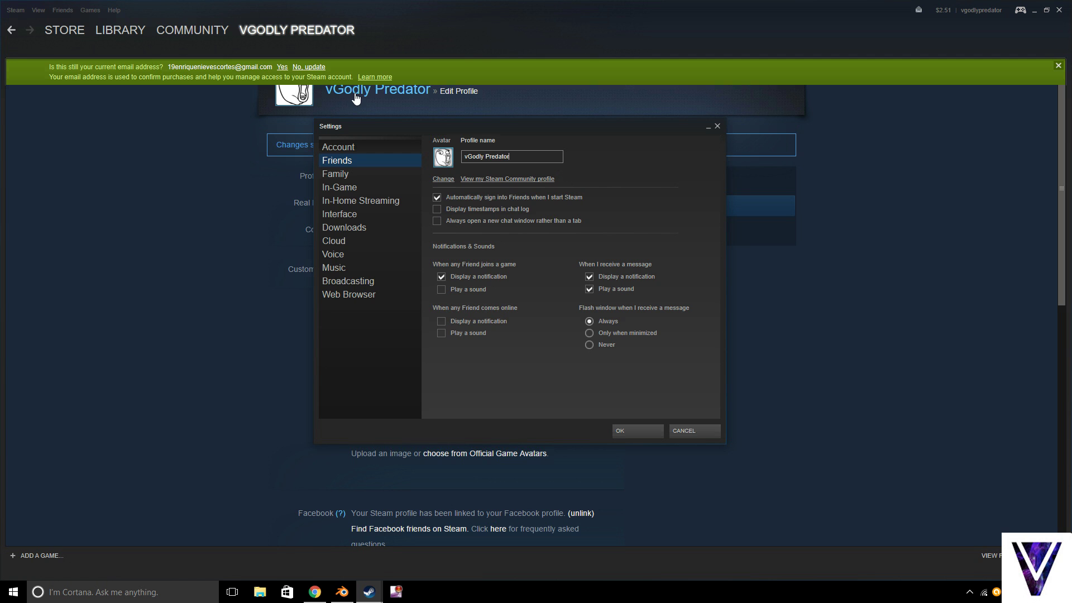
pyautogui.click(1060, 10)
pyautogui.click(1059, 10)
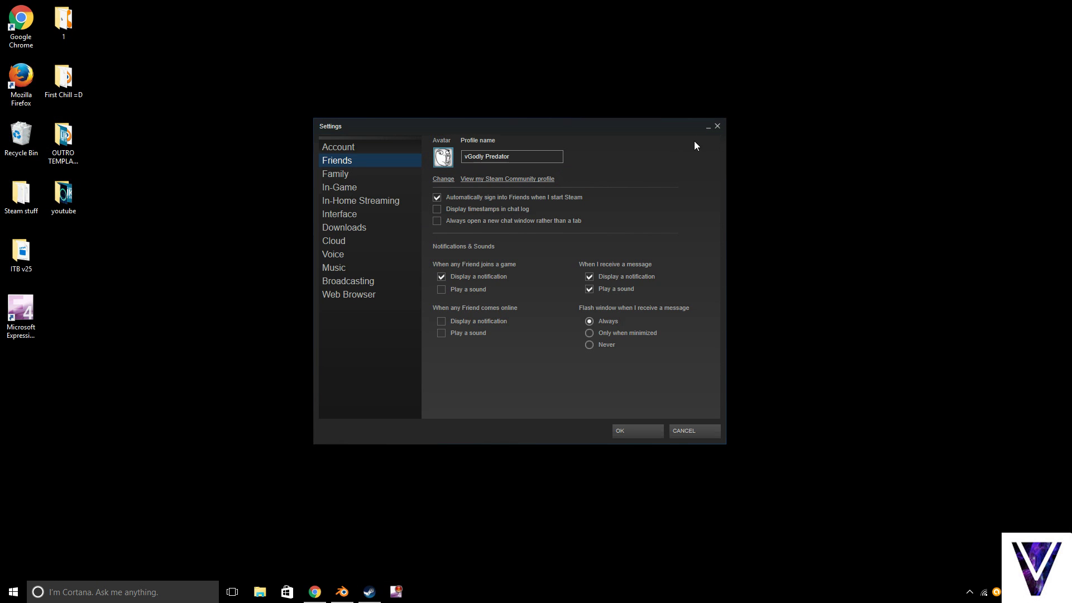
pyautogui.click(717, 127)
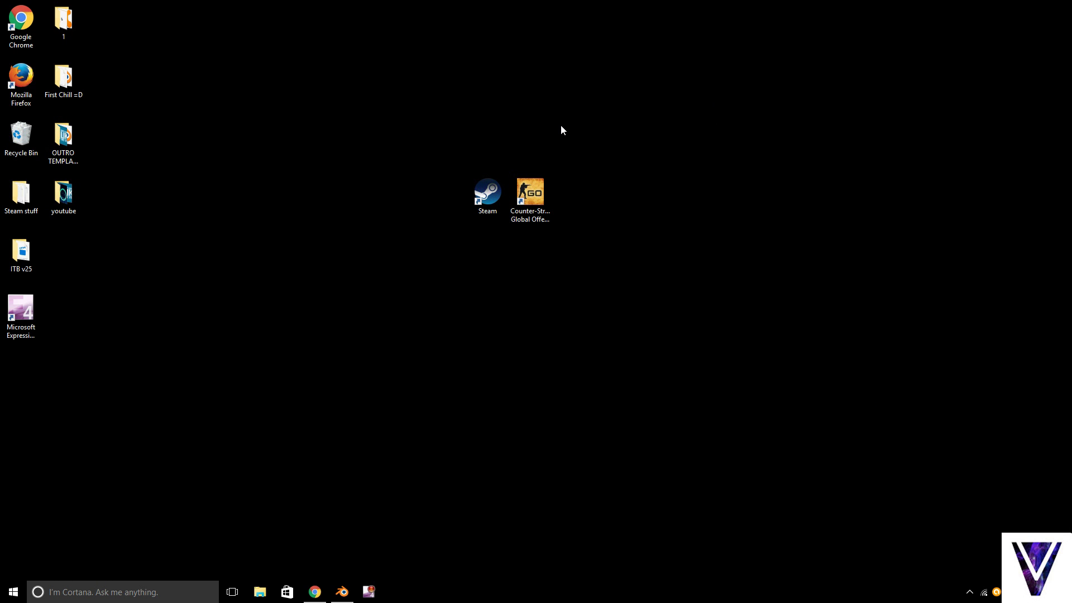